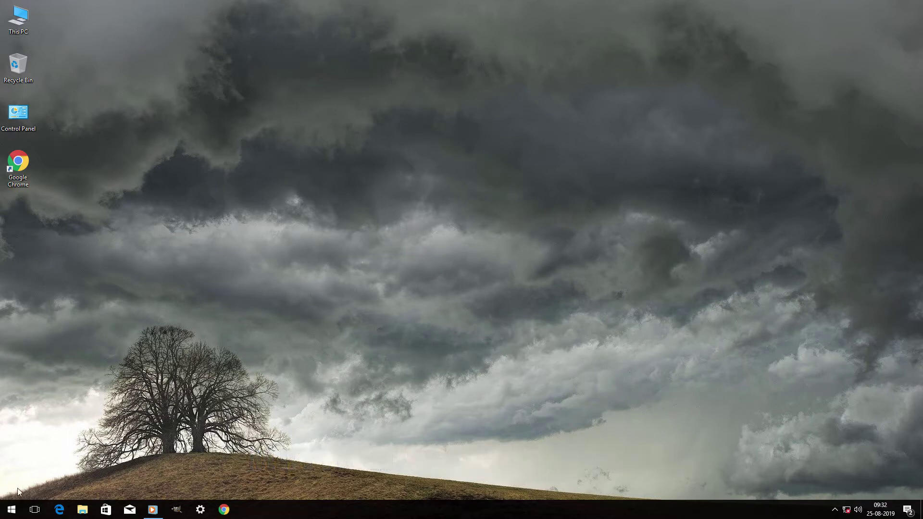
- Search the Start menu for 'cmd' and bring up Command Prompt's context menu
{"action": "left_click", "coordinate": [3, 515]}
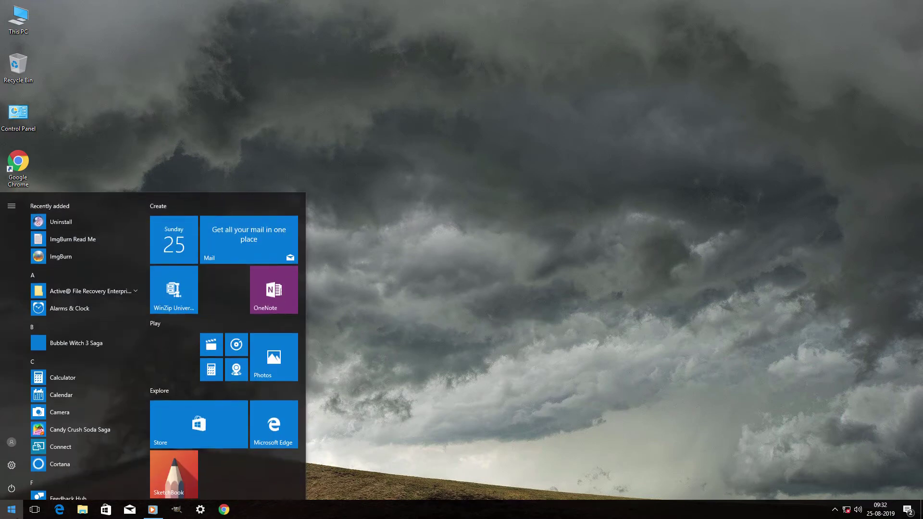
{"action": "type", "text": "cmd"}
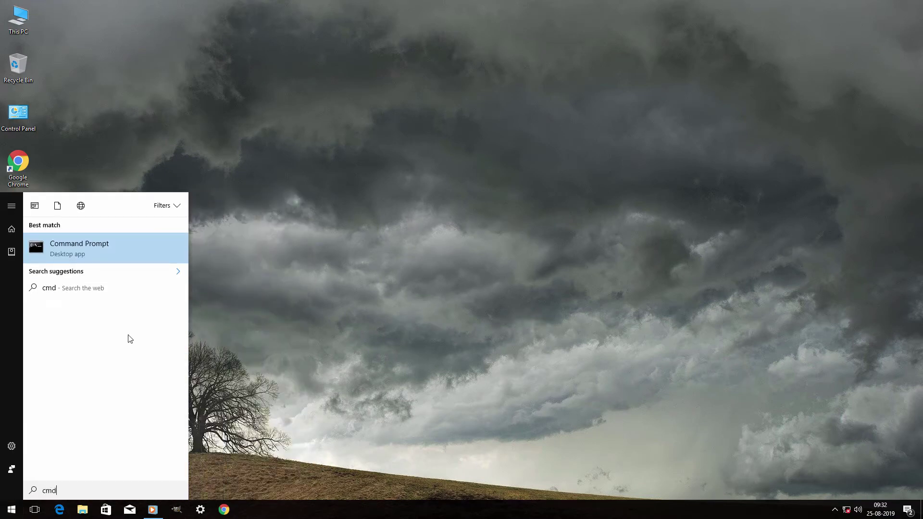
{"action": "right_click", "coordinate": [100, 247]}
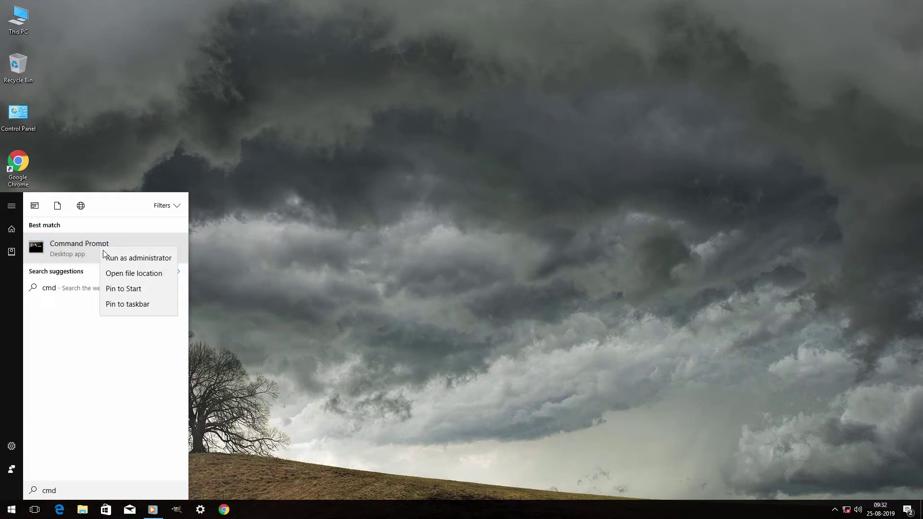
- Run Command Prompt as administrator, centre its window, and start typing 'REG ADD HKLM\'
{"action": "left_click", "coordinate": [140, 261]}
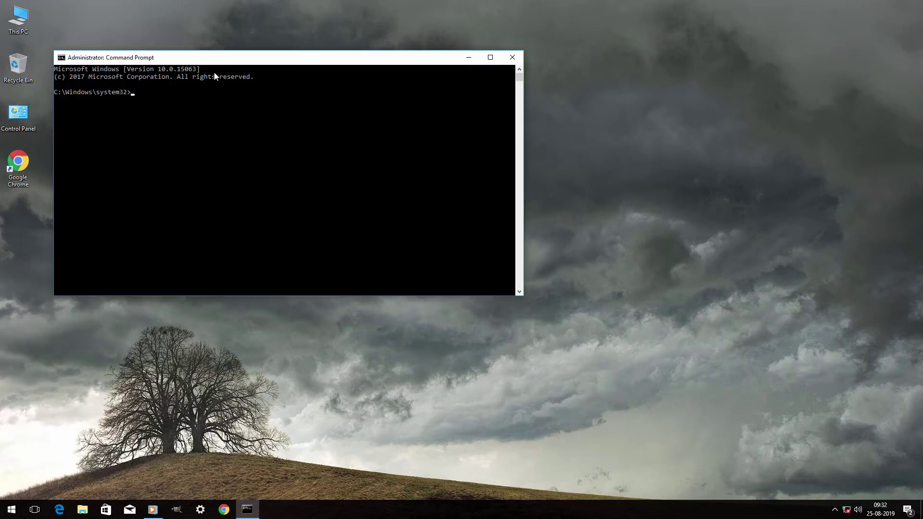
{"action": "left_click_drag", "start_coordinate": [223, 60], "coordinate": [384, 155]}
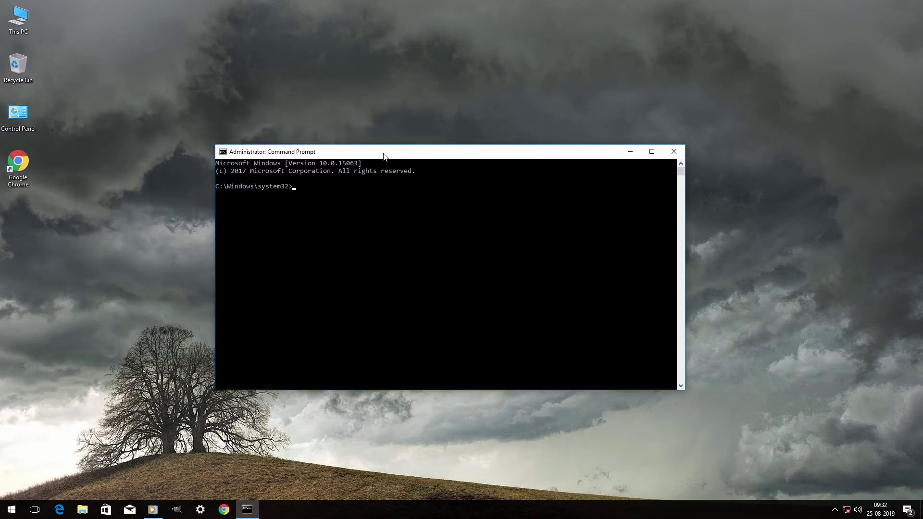
{"action": "type", "text": "REG ADD HKLM\\"}
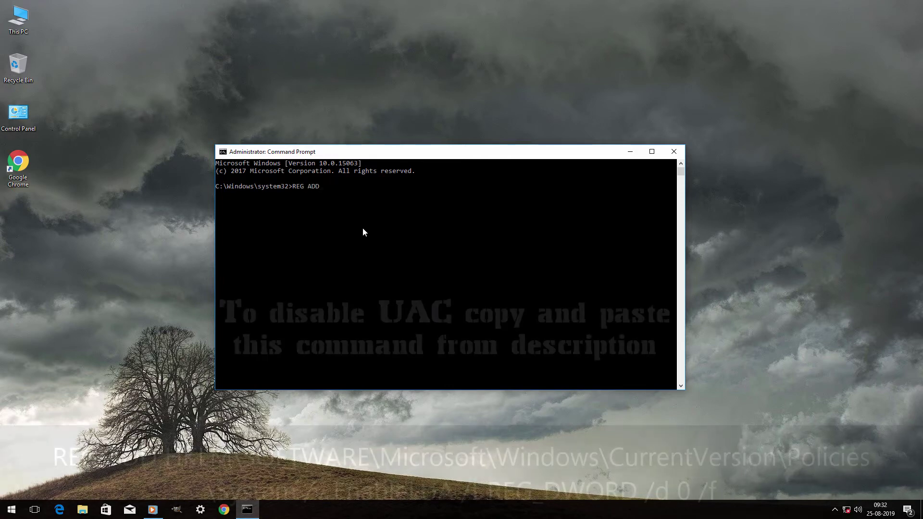
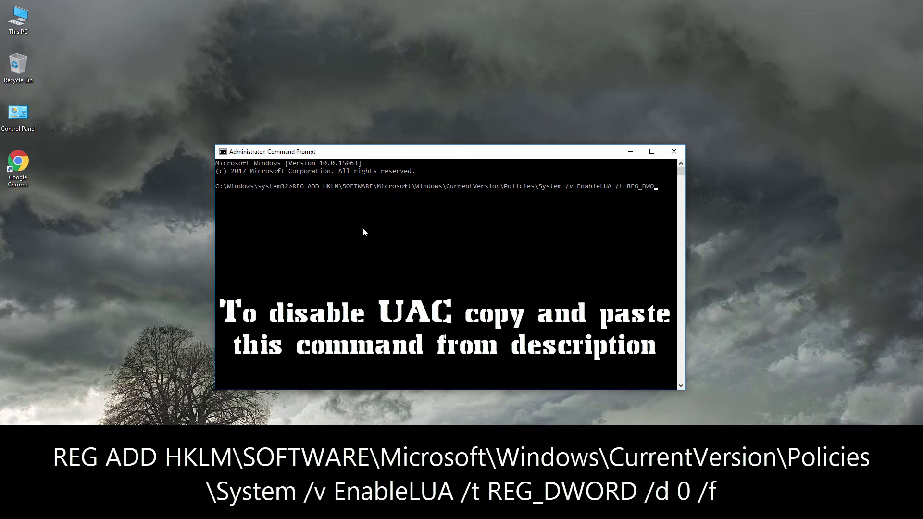
- Finish the REG ADD command with type REG_DWORD, data 0 and the /f force flag
{"action": "type", "text": "0 /f"}
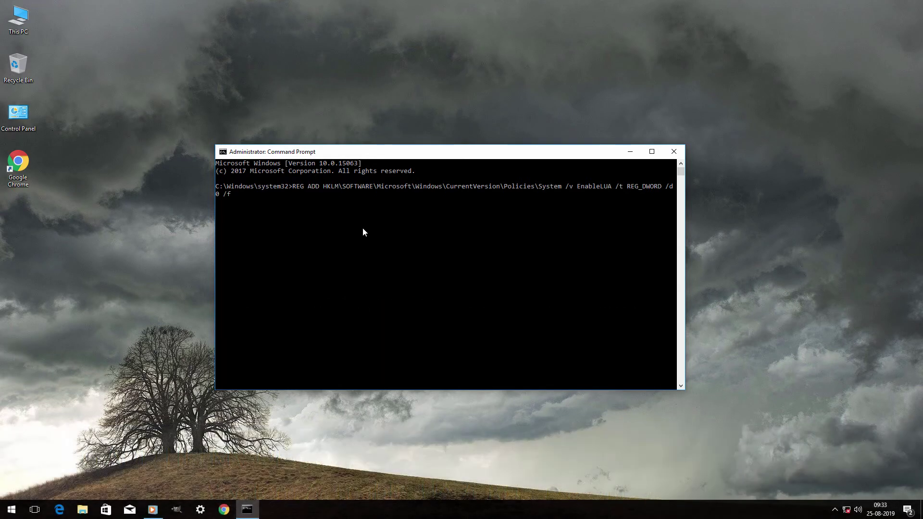
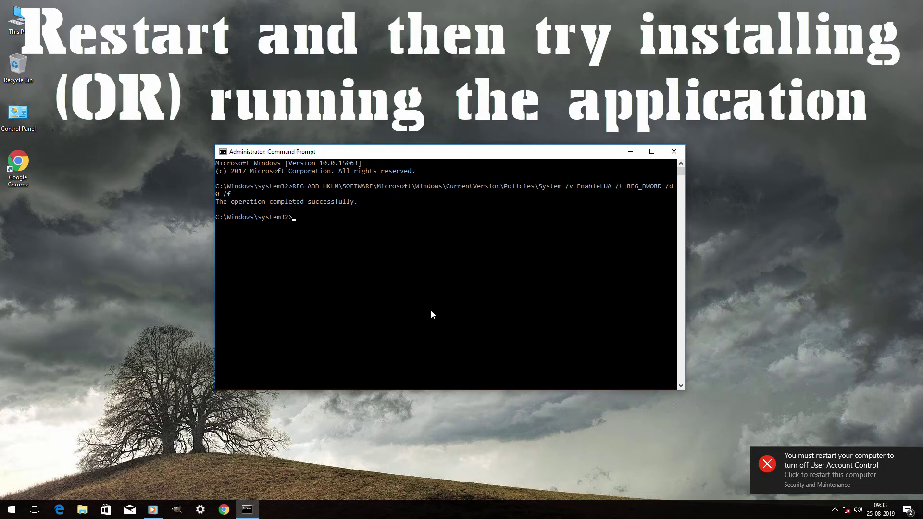
- Bring up the Start menu power options showing Sleep, Shut down and Restart
{"action": "key", "text": "super"}
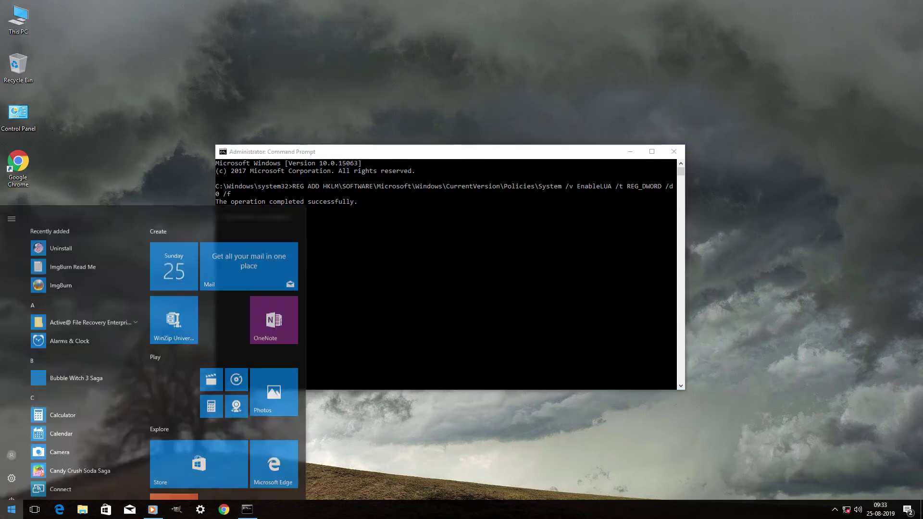
{"action": "left_click", "coordinate": [11, 488]}
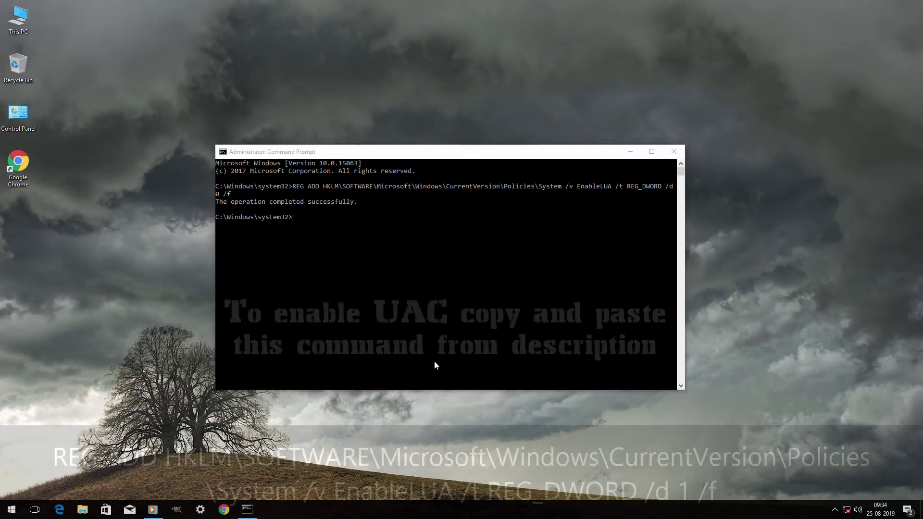
- Run REG ADD setting EnableLUA to 1 under Policies\System to re-enable UAC
{"action": "type", "text": "EG ADD"}
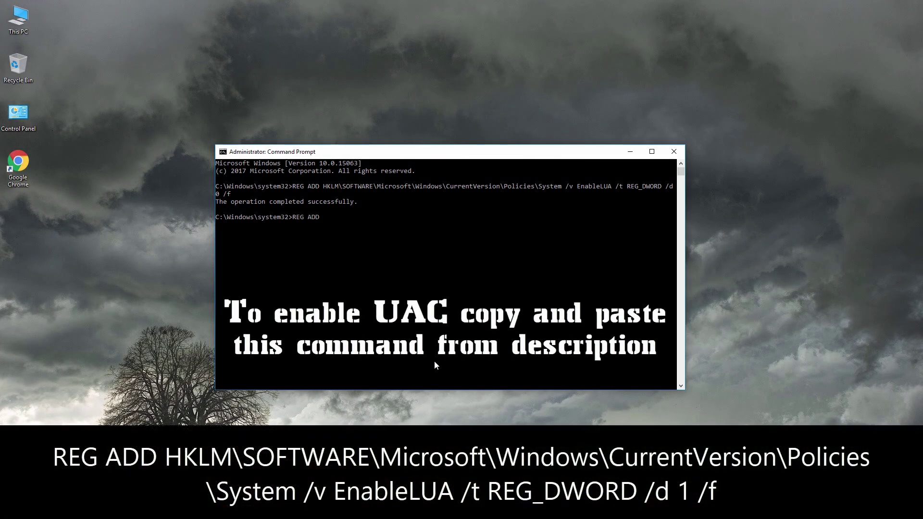
{"action": "type", "text": " HKLM\\SOFTWARE\\Microsoft\\Windows\\CurrentVersion"}
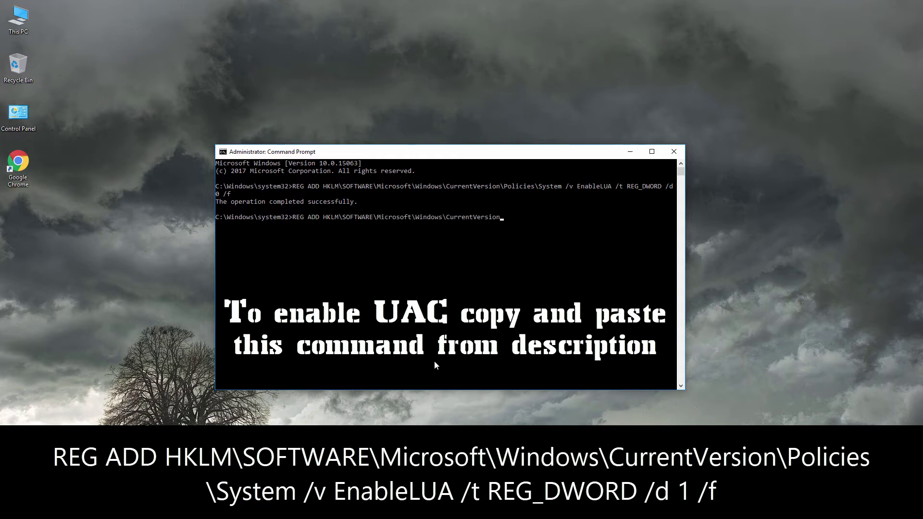
{"action": "type", "text": "\\Policies\\System /v EnableLUA /t REG_DWORD /d"}
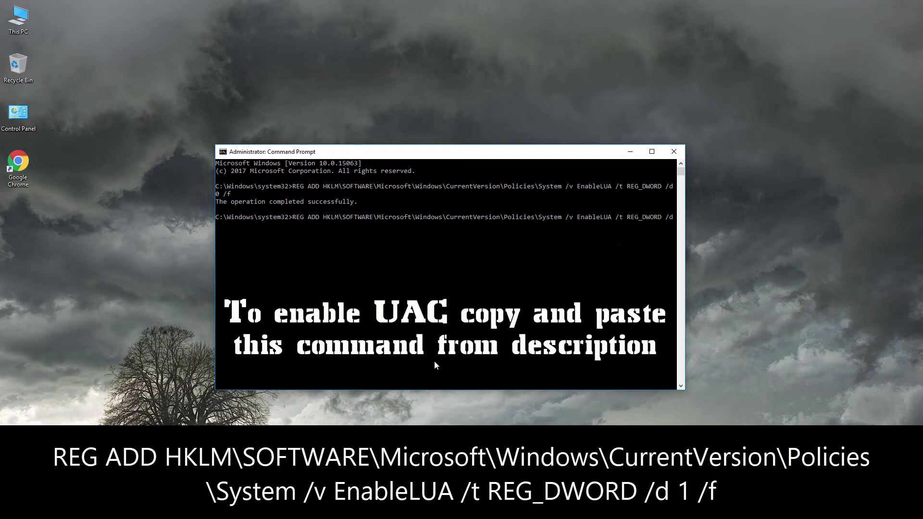
{"action": "type", "text": "1 /f"}
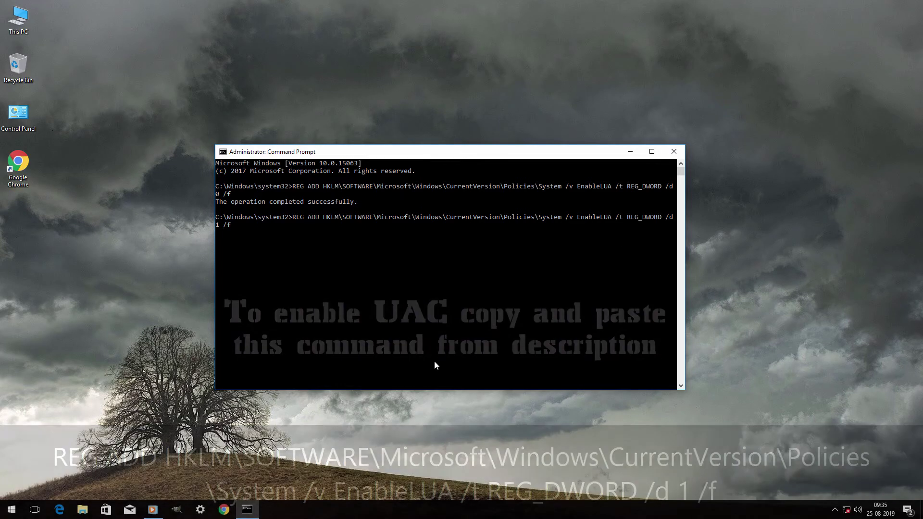
{"action": "key", "text": "Return"}
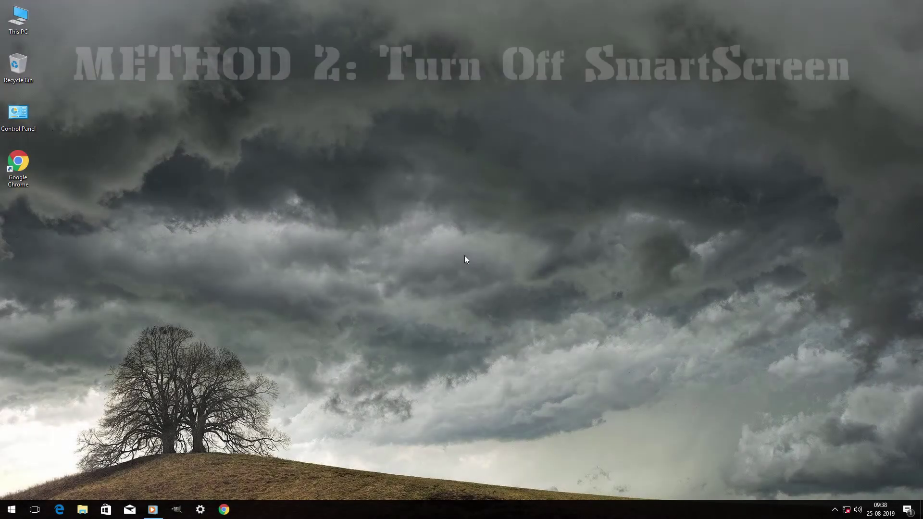
- Open Settings via a Start search for 'sett' and search 'smart' to find App & browser control
{"action": "left_click", "coordinate": [12, 509]}
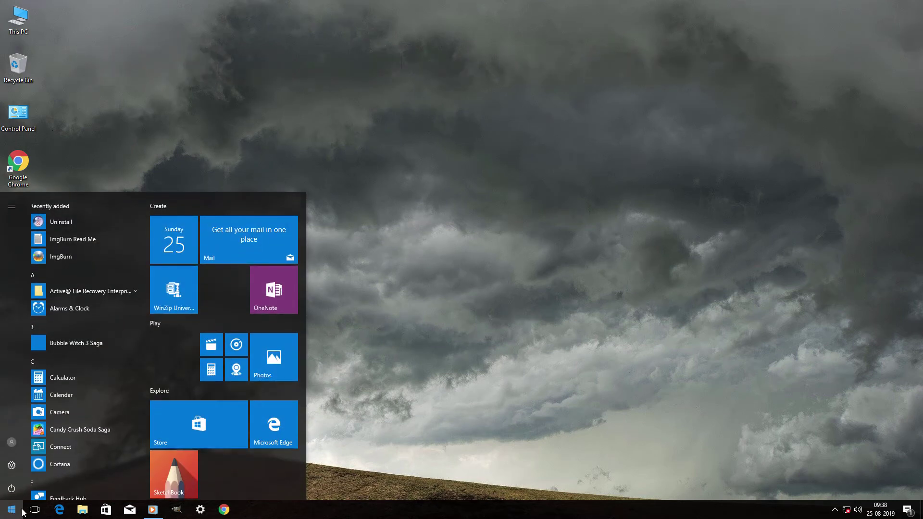
{"action": "type", "text": "sett"}
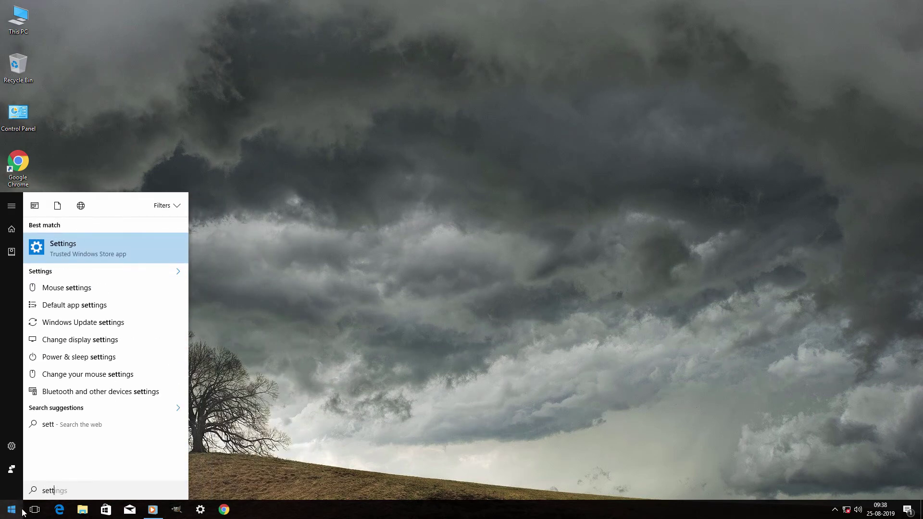
{"action": "left_click", "coordinate": [73, 247]}
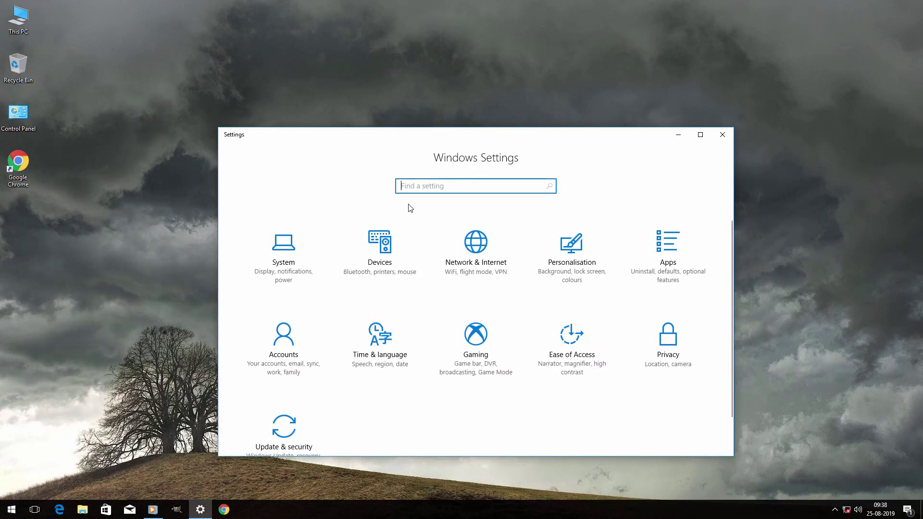
{"action": "type", "text": "smart"}
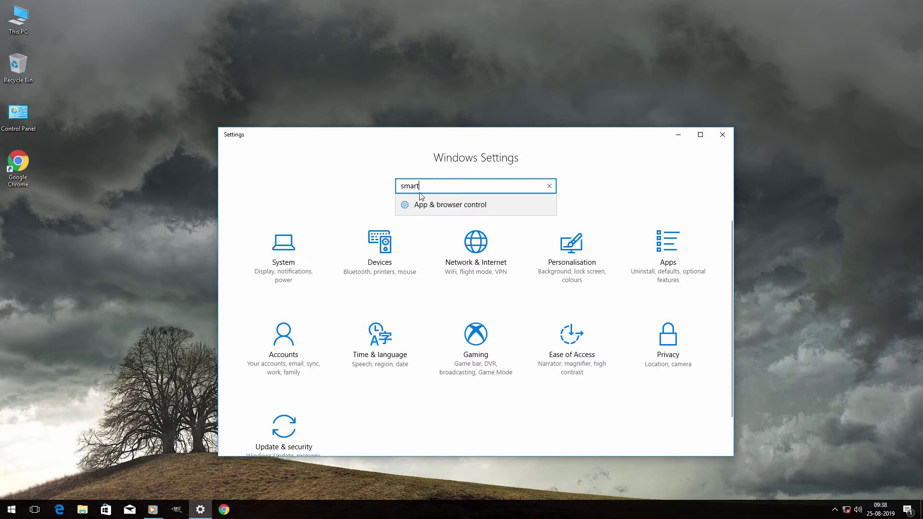
- In App & browser control, set SmartScreen Off for apps and files, Microsoft Edge and Windows Store apps
{"action": "left_click", "coordinate": [448, 206]}
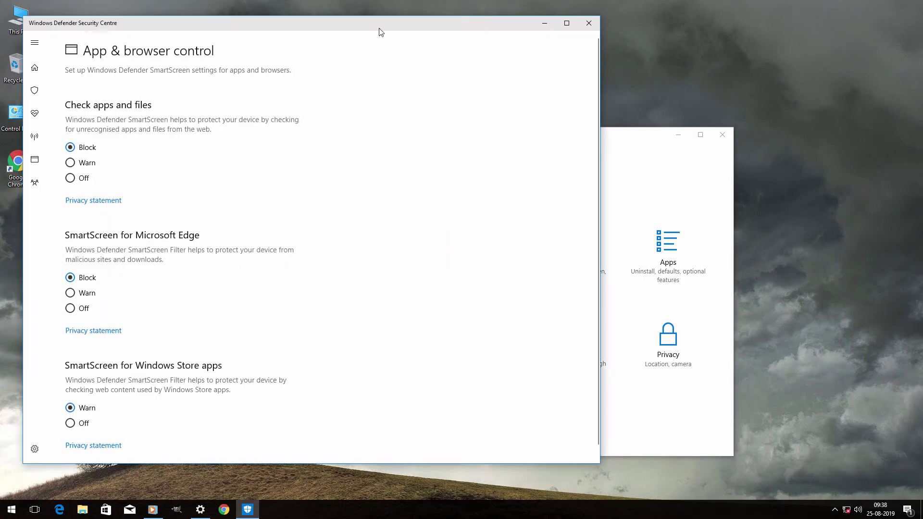
{"action": "left_click_drag", "start_coordinate": [381, 32], "coordinate": [552, 62]}
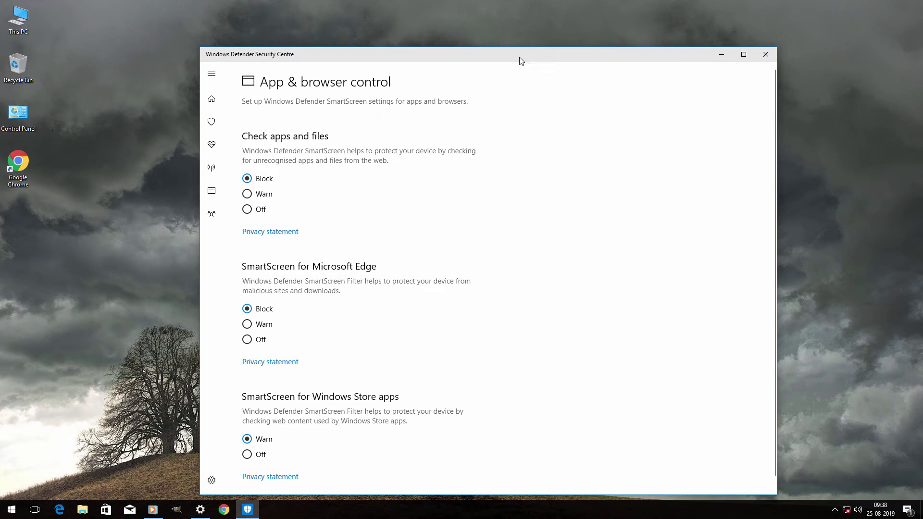
{"action": "left_click", "coordinate": [250, 210]}
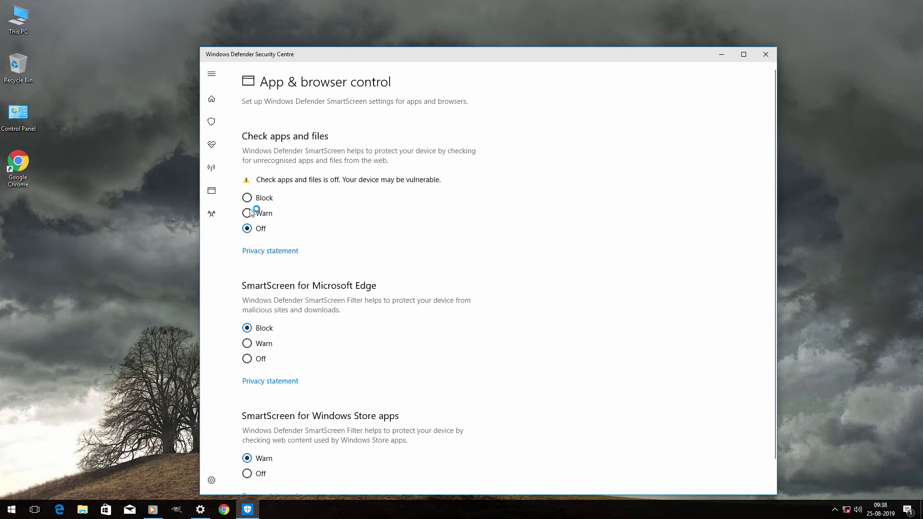
{"action": "left_click", "coordinate": [248, 360]}
{"action": "scroll", "coordinate": [248, 375], "scroll_direction": "down", "scroll_amount": 2}
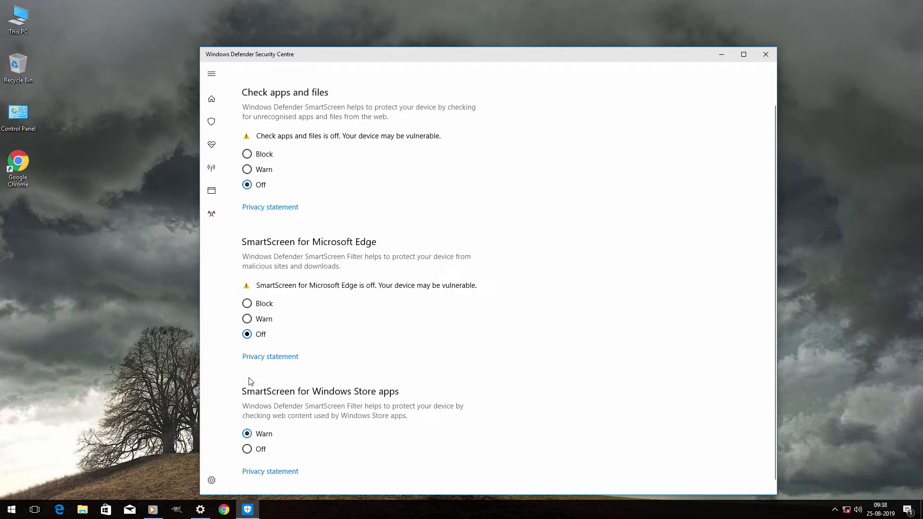
{"action": "left_click", "coordinate": [249, 443]}
{"action": "scroll", "coordinate": [255, 447], "scroll_direction": "down", "scroll_amount": 1}
{"action": "scroll", "coordinate": [284, 317], "scroll_direction": "up", "scroll_amount": 3}
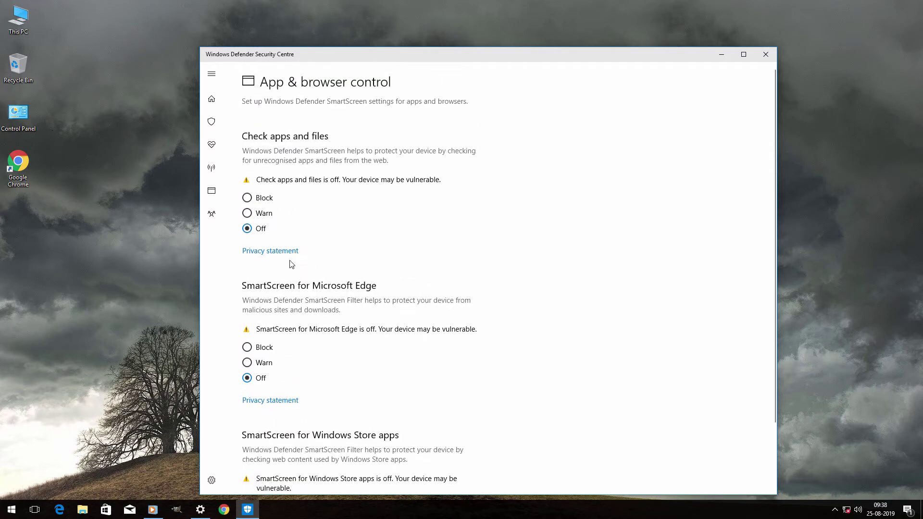
- Close Defender Security Centre and Settings, then show the Start menu power options
{"action": "left_click", "coordinate": [766, 54]}
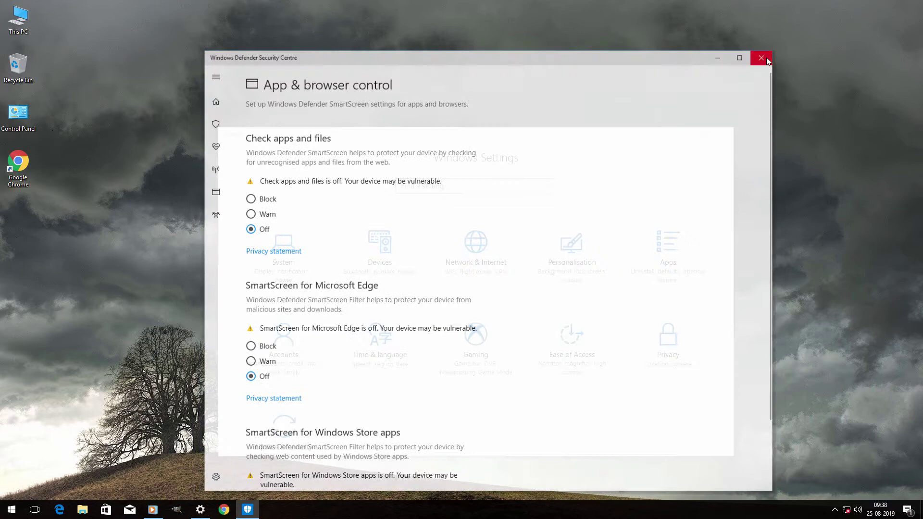
{"action": "left_click", "coordinate": [722, 135]}
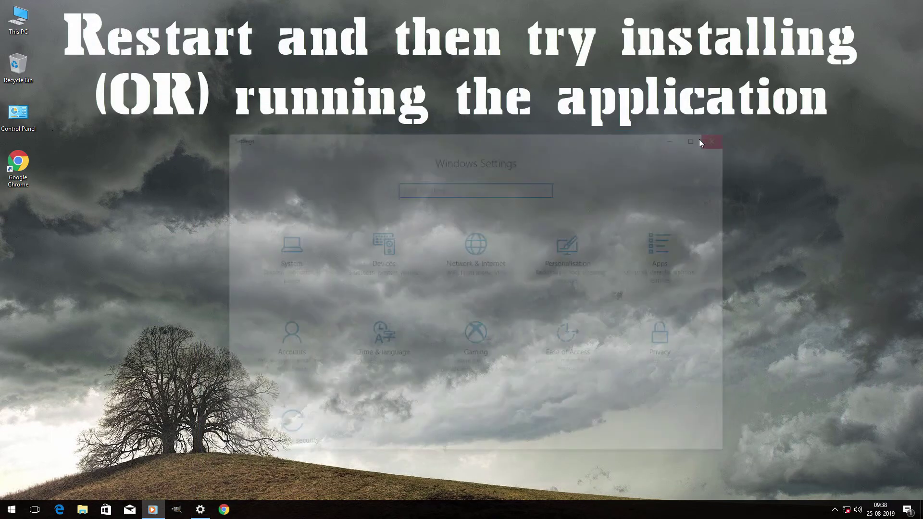
{"action": "left_click", "coordinate": [11, 509]}
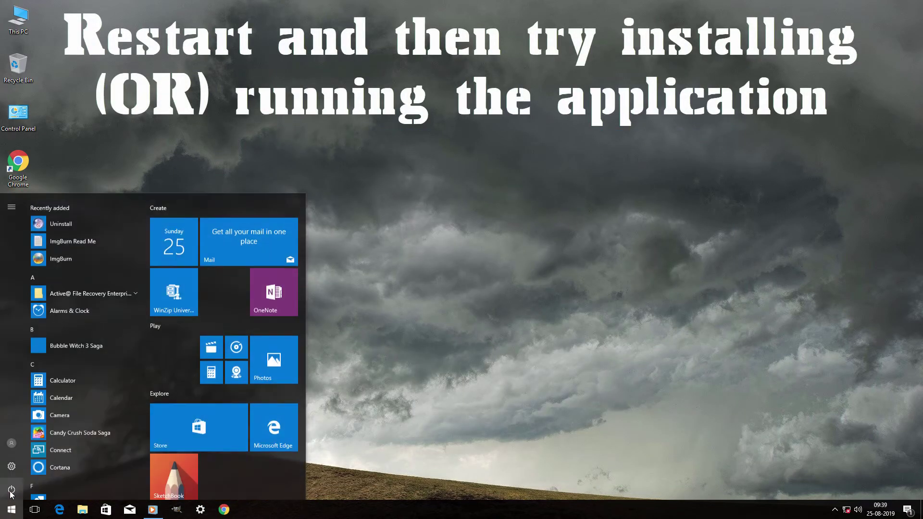
{"action": "left_click", "coordinate": [12, 488]}
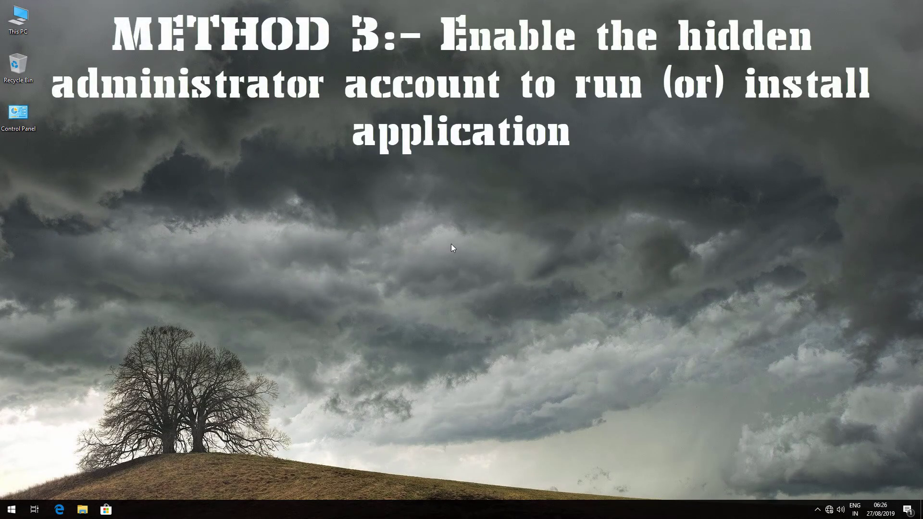
- Search 'cmd' from Start and run Command Prompt as administrator, approving the UAC prompt
{"action": "key", "text": "super"}
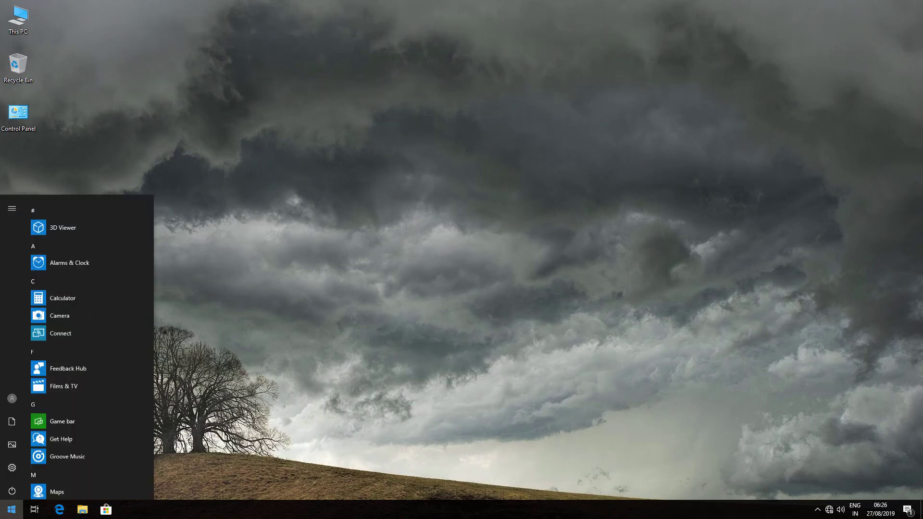
{"action": "type", "text": "cmd"}
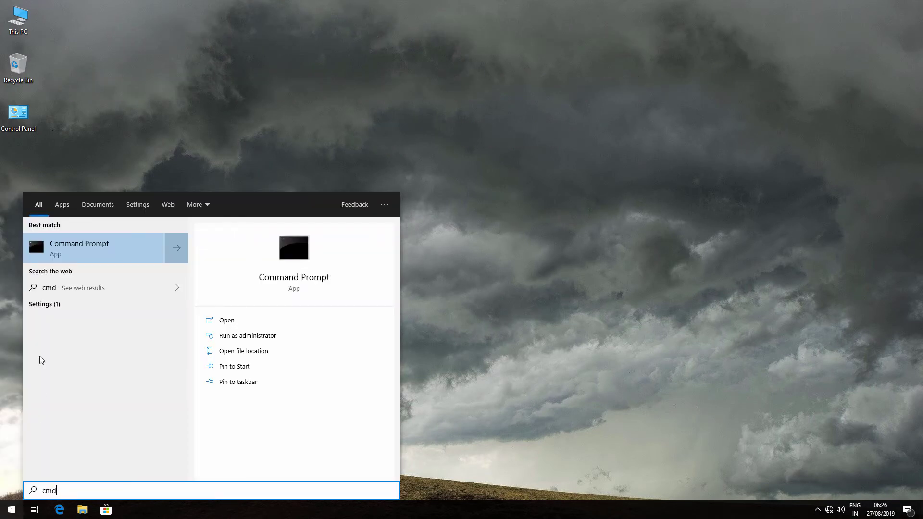
{"action": "right_click", "coordinate": [59, 259]}
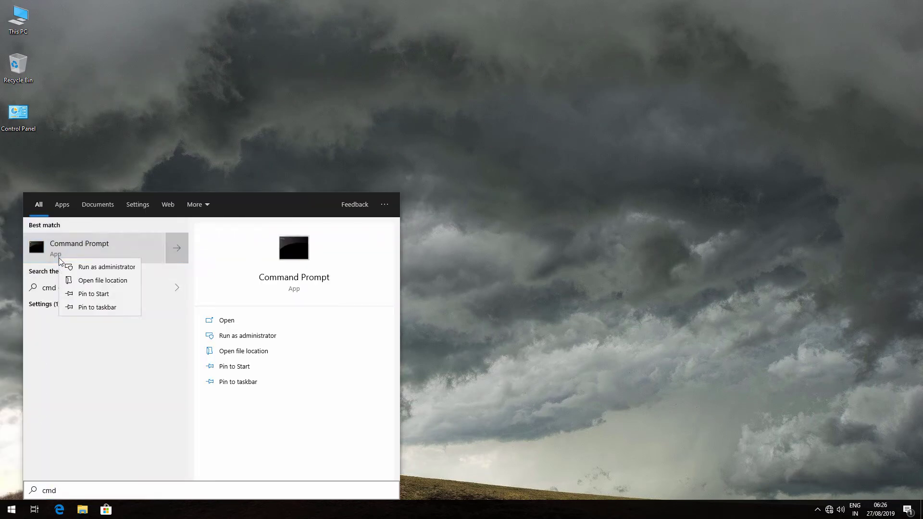
{"action": "left_click", "coordinate": [96, 269]}
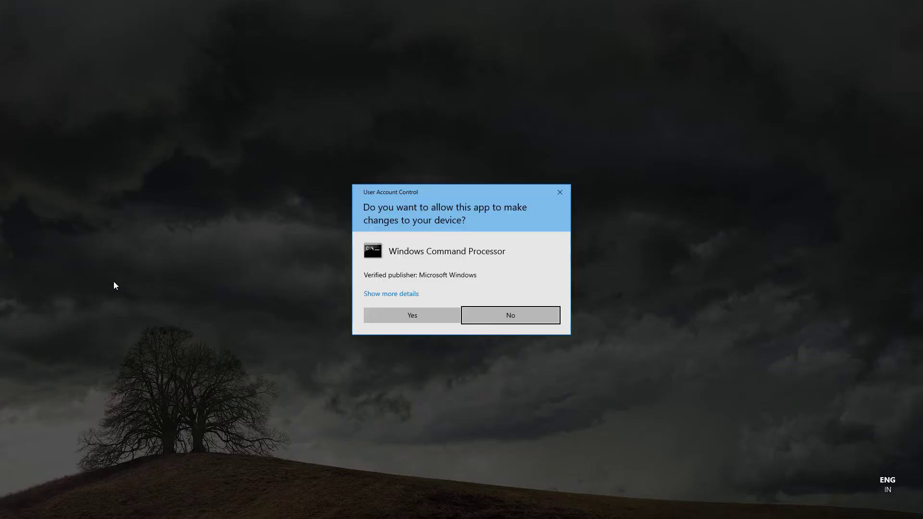
{"action": "left_click", "coordinate": [399, 312]}
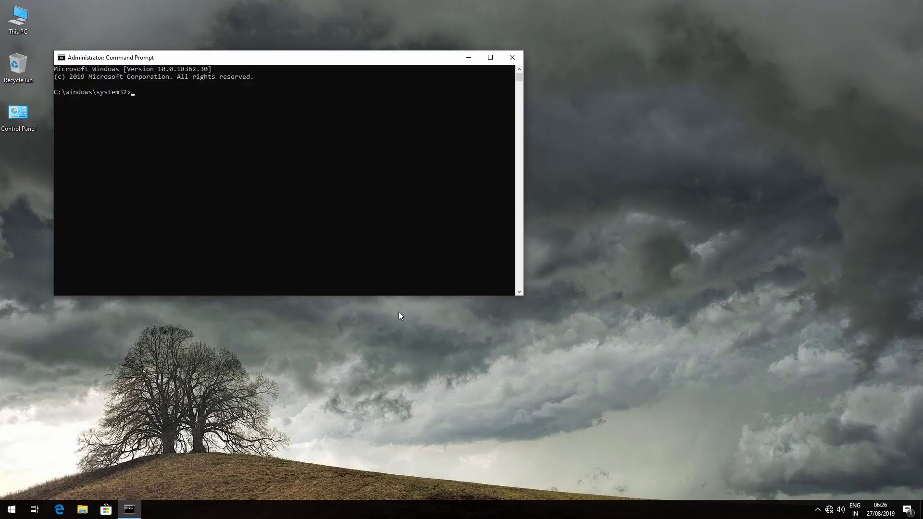
- Center the console and type 'net user administrator /active:yes' to enable the hidden Administrator account
{"action": "left_click_drag", "start_coordinate": [365, 62], "coordinate": [526, 150]}
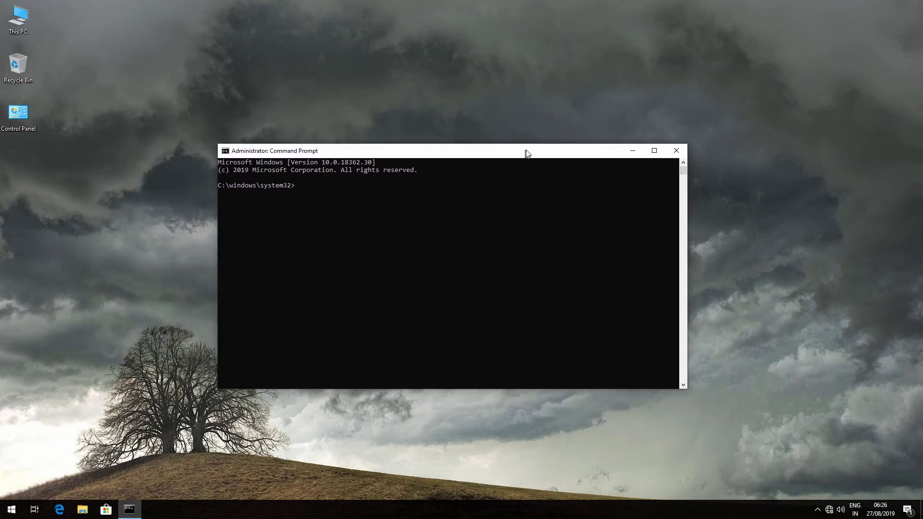
{"action": "type", "text": "net"}
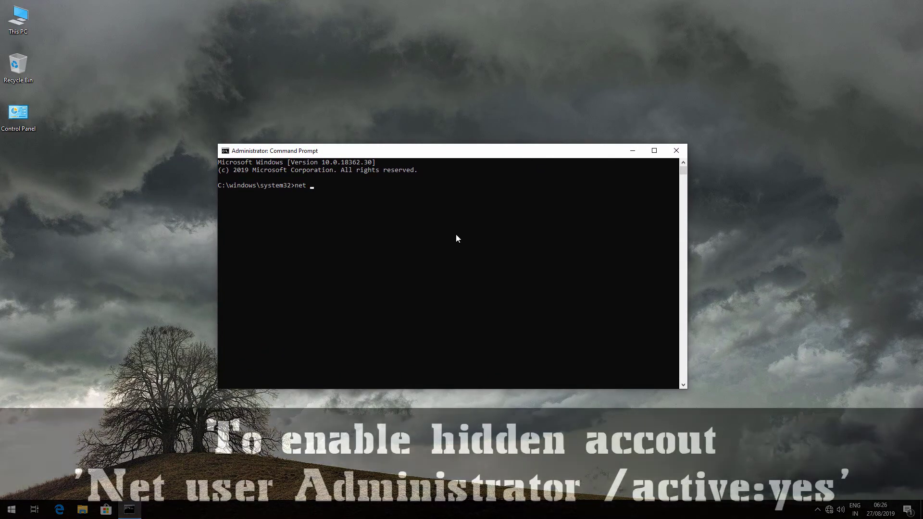
{"action": "type", "text": "net use"}
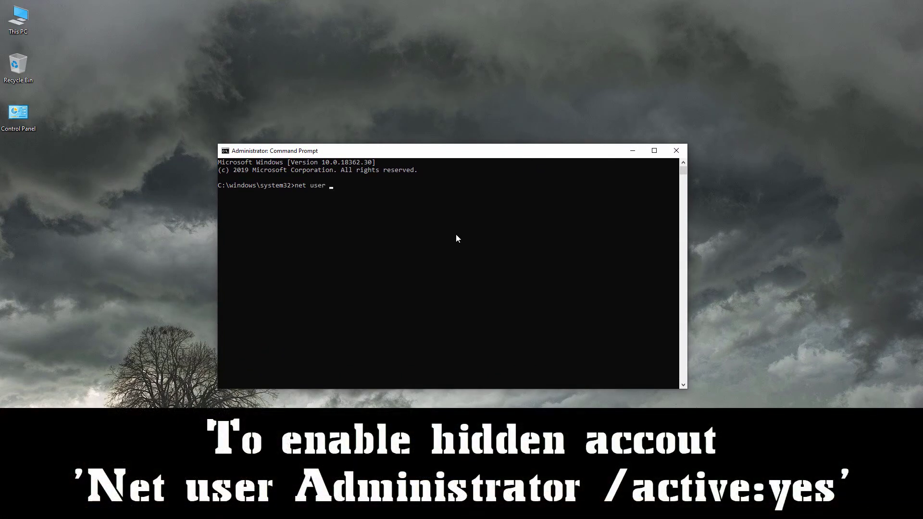
{"action": "type", "text": "r administrator /active:yes"}
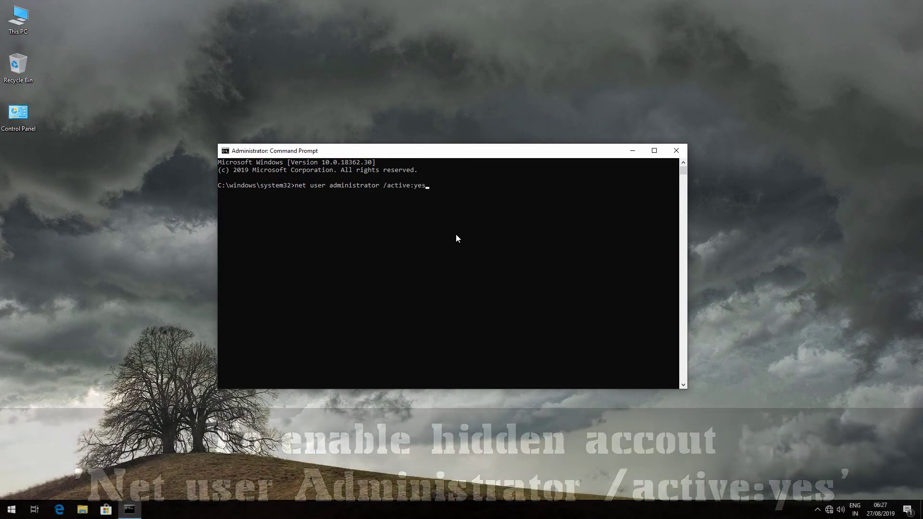
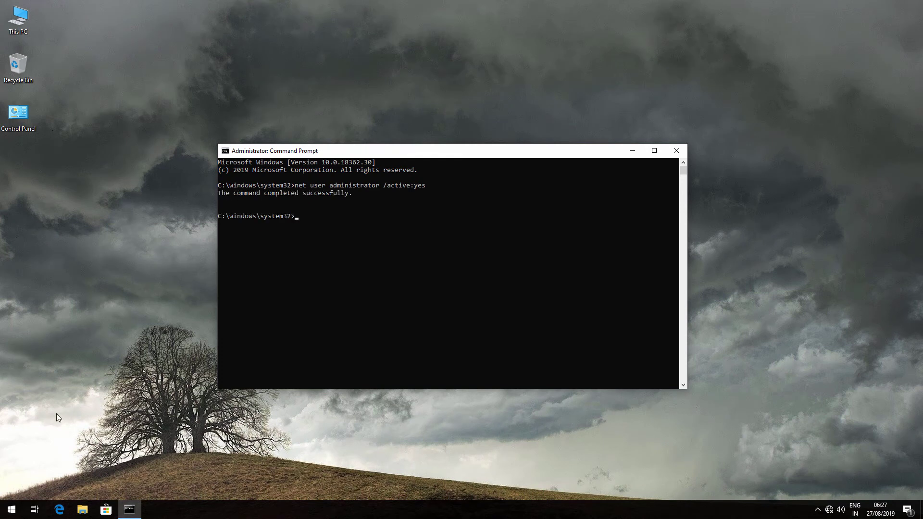
- Sign out of the current user account from the Start menu's account options
{"action": "left_click", "coordinate": [11, 509]}
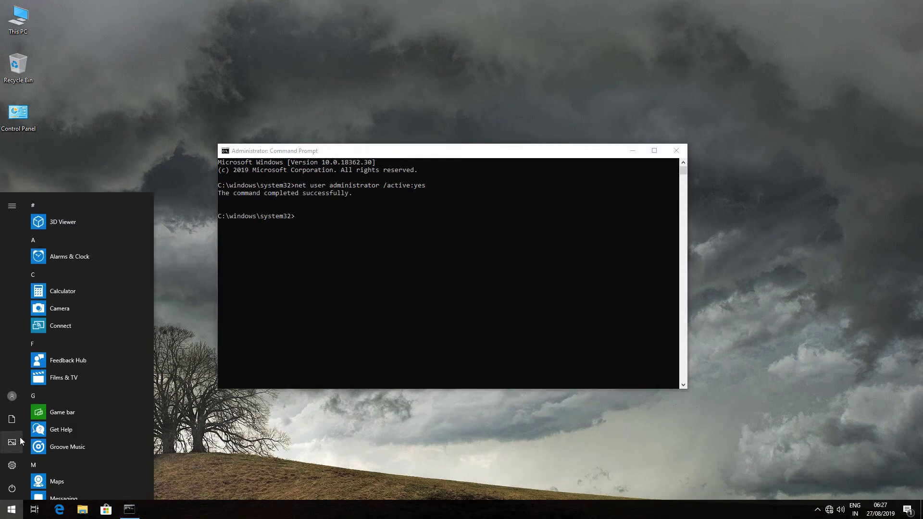
{"action": "left_click", "coordinate": [16, 395]}
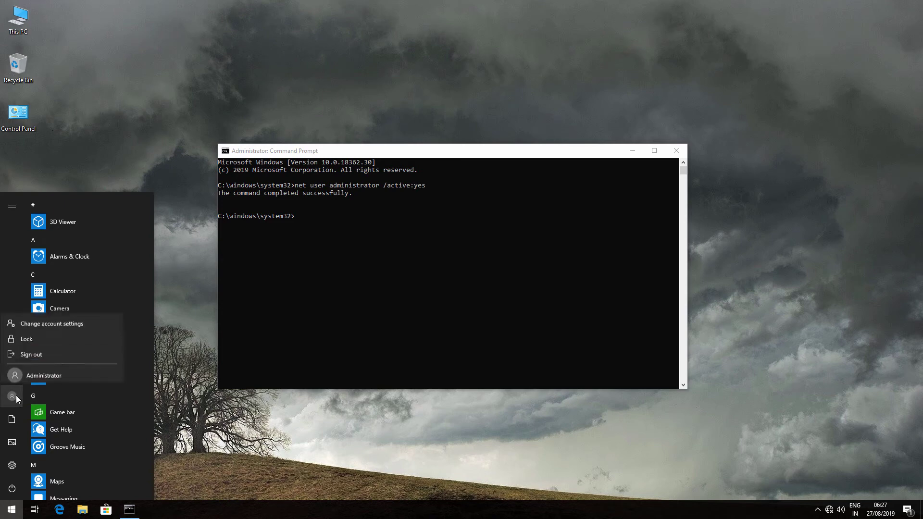
{"action": "left_click", "coordinate": [34, 350]}
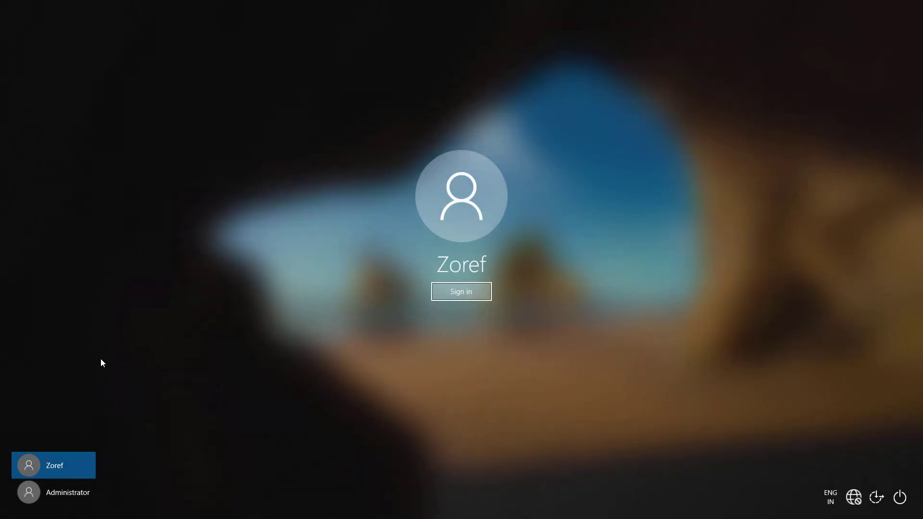
- Choose Administrator on the sign-in screen and sign in to its new desktop
{"action": "left_click", "coordinate": [65, 494]}
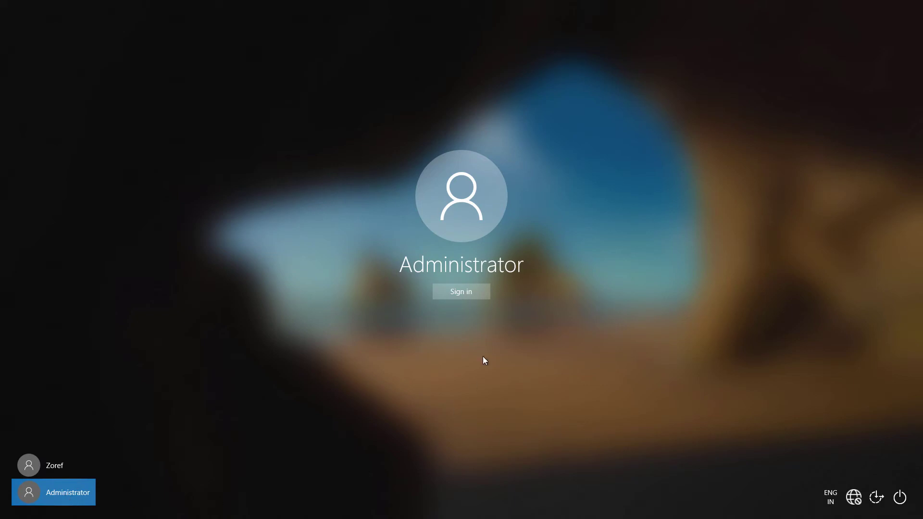
{"action": "left_click", "coordinate": [463, 292]}
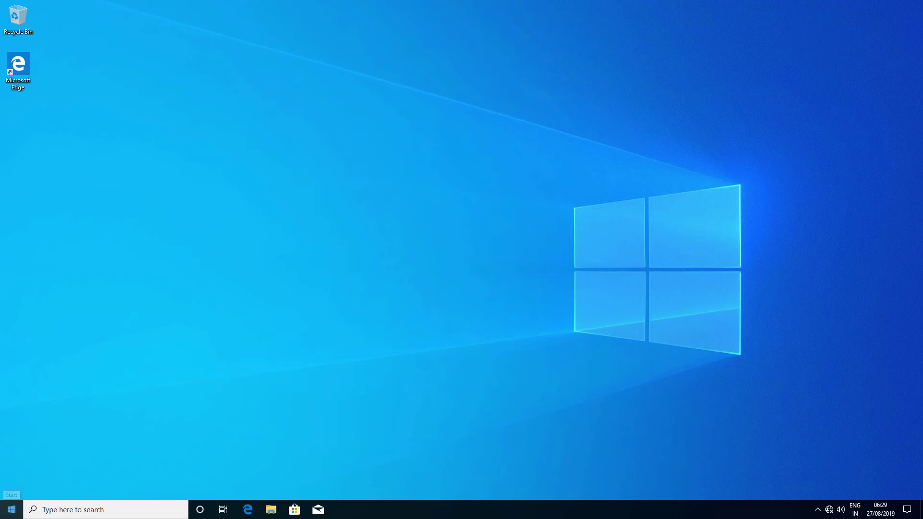
- Sign out of Administrator, then sign back in as the regular user account
{"action": "left_click", "coordinate": [11, 508]}
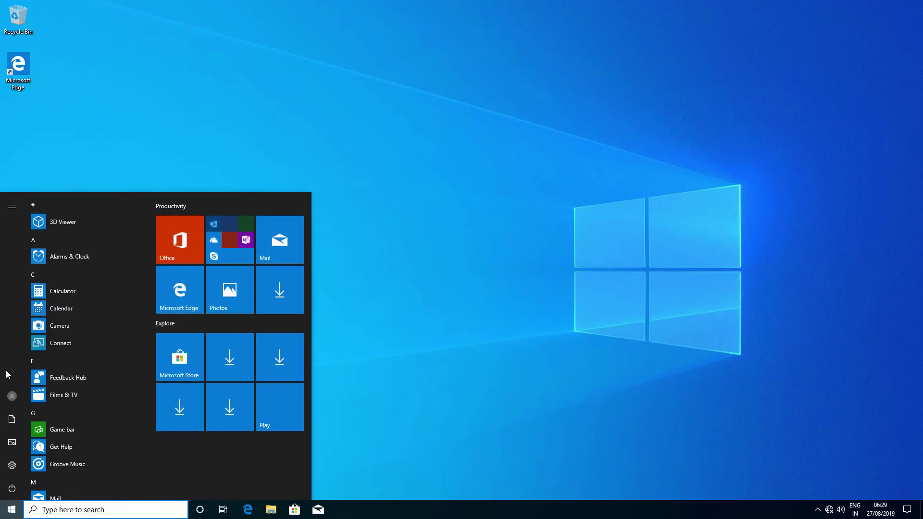
{"action": "left_click", "coordinate": [12, 397]}
{"action": "left_click", "coordinate": [34, 354]}
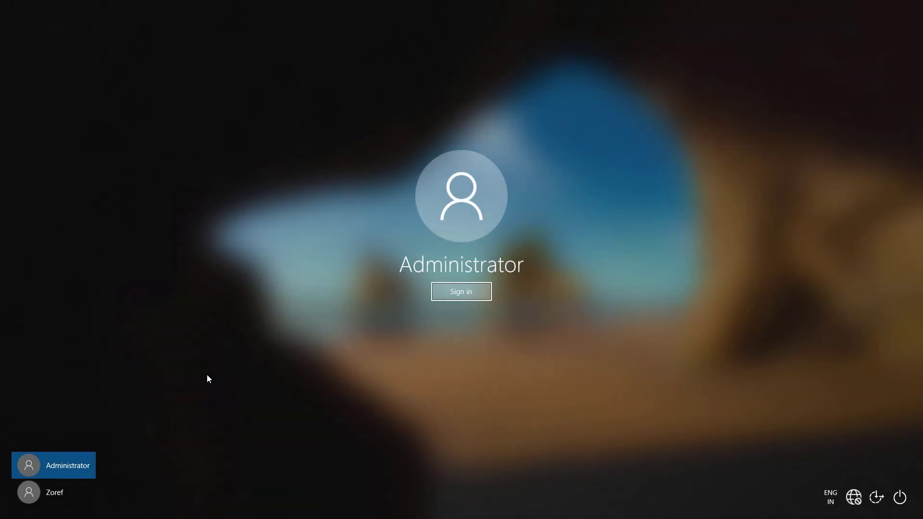
{"action": "left_click", "coordinate": [74, 487]}
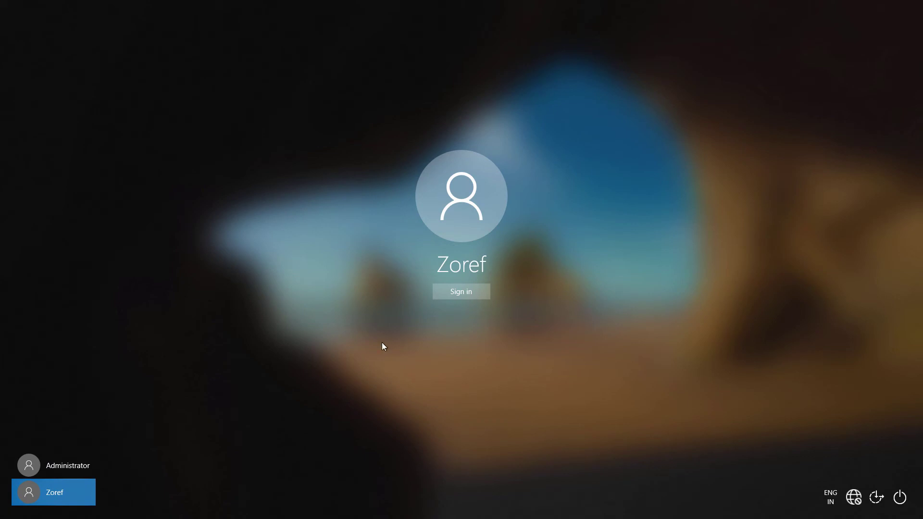
{"action": "left_click", "coordinate": [463, 297]}
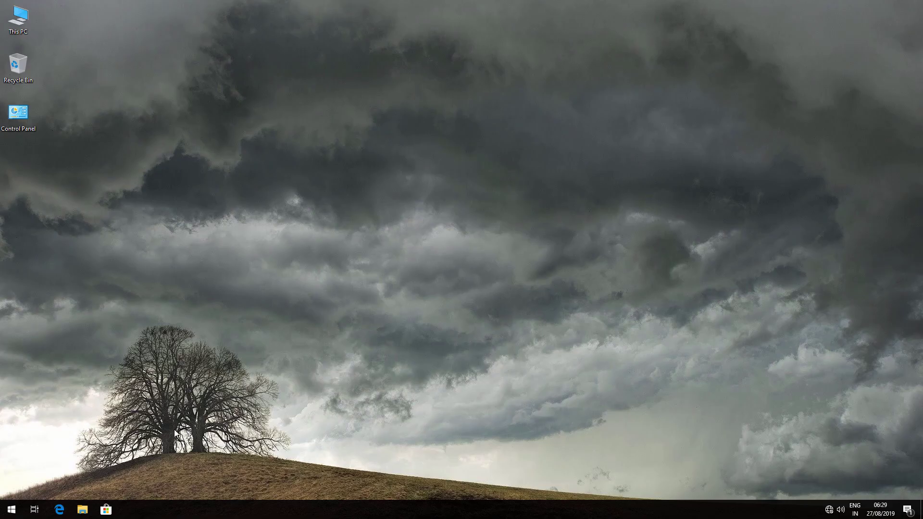
- Search 'cmd' and launch Command Prompt as administrator, approving the UAC prompt
{"action": "left_click", "coordinate": [11, 510]}
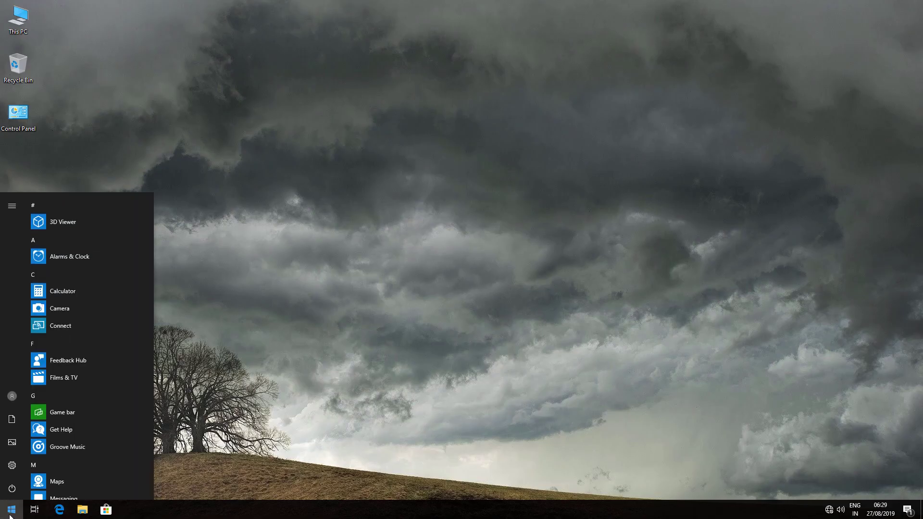
{"action": "type", "text": "cmd"}
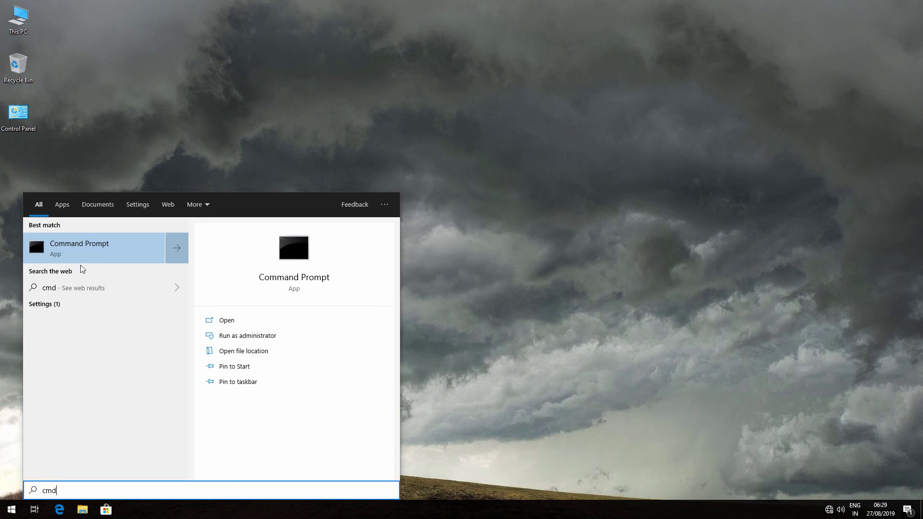
{"action": "right_click", "coordinate": [79, 251]}
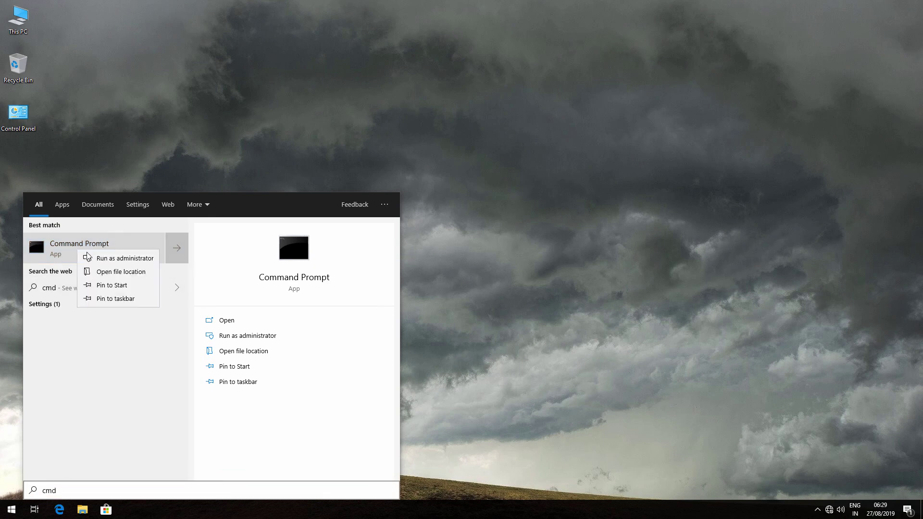
{"action": "left_click", "coordinate": [122, 259]}
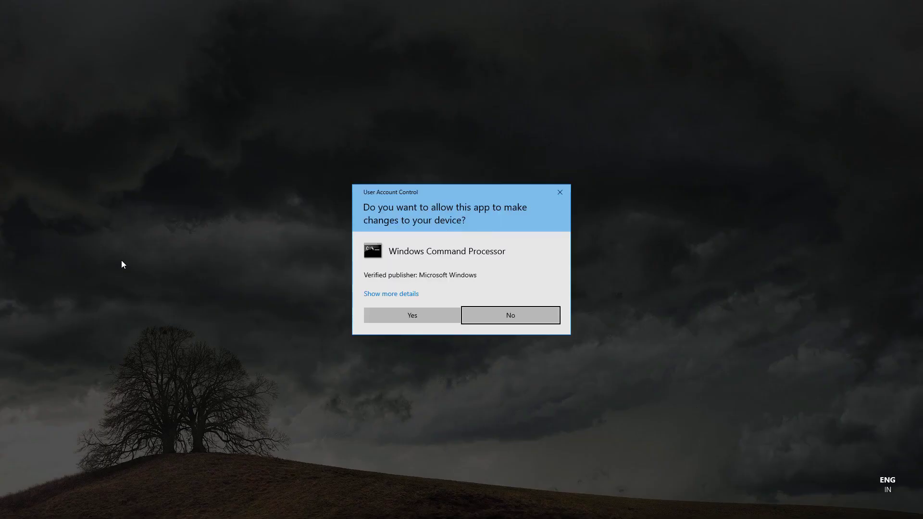
{"action": "key", "text": "Left"}
{"action": "key", "text": "Return"}
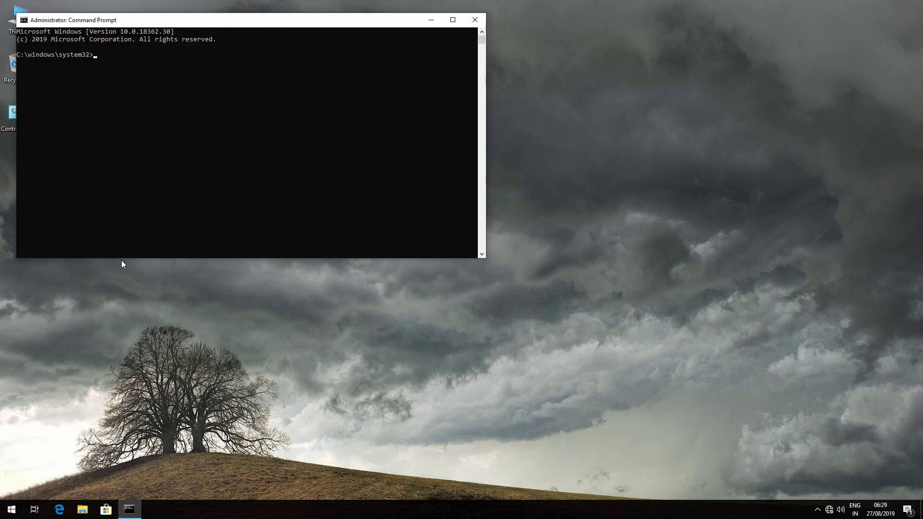
- Run 'net user administrator /active:no' in the centred Command Prompt, then minimize it
{"action": "left_click_drag", "start_coordinate": [242, 29], "coordinate": [430, 154]}
{"action": "type", "text": "net "}
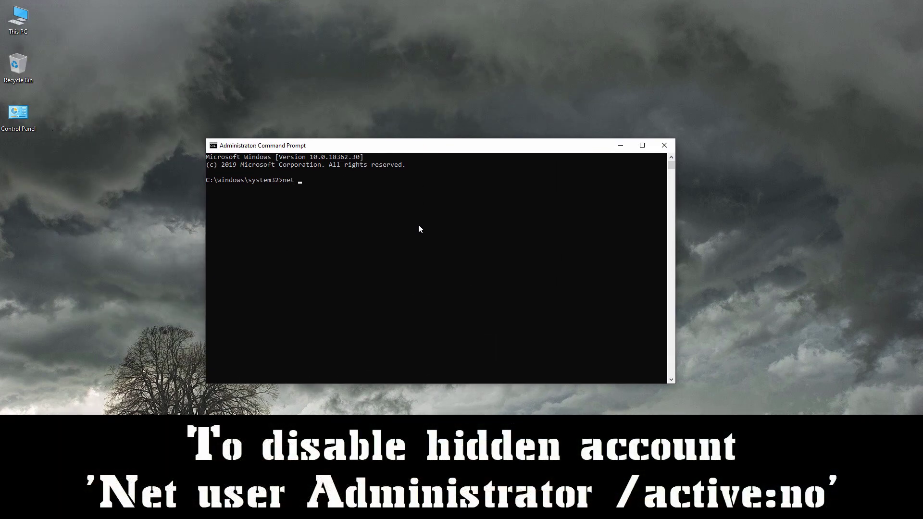
{"action": "type", "text": "user administrator /active:no"}
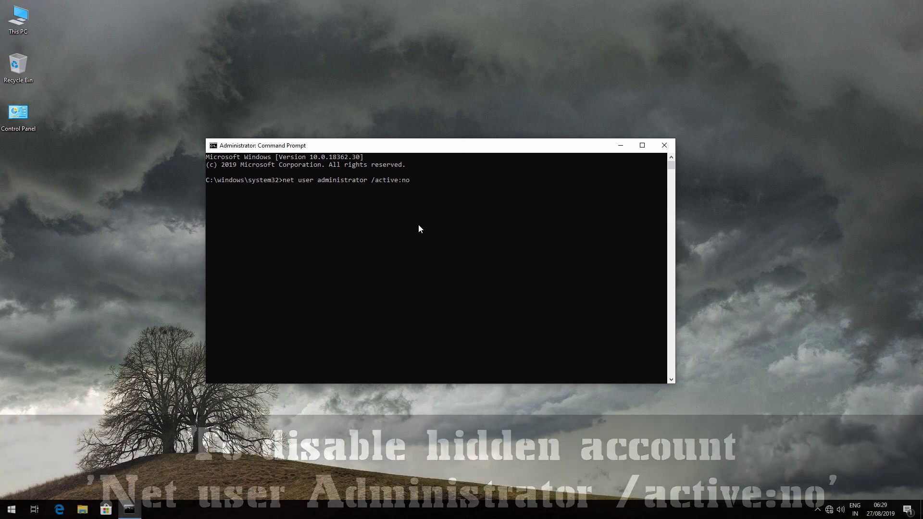
{"action": "key", "text": "Return"}
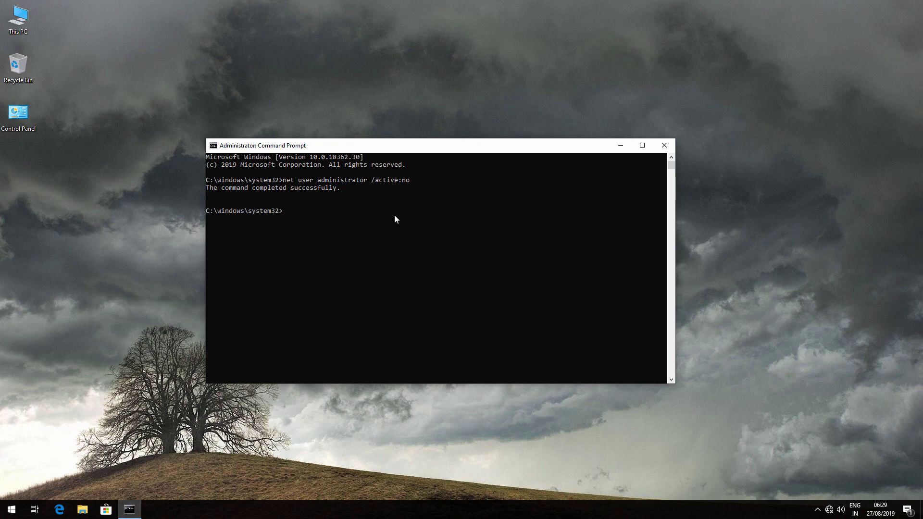
{"action": "left_click", "coordinate": [617, 147]}
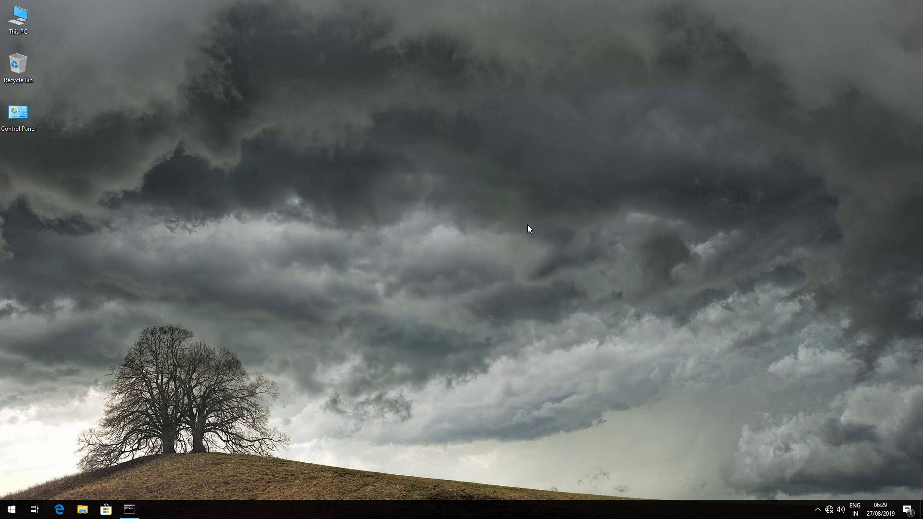